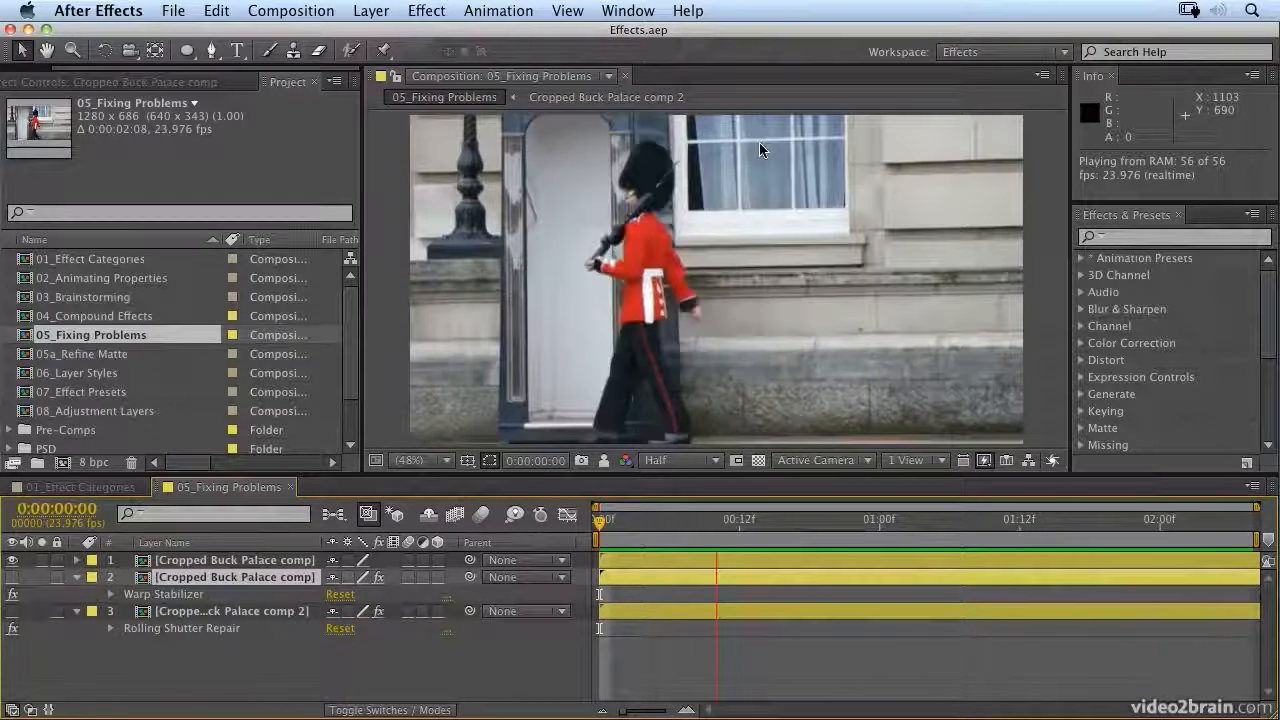
Step: Preview the footage with only the Warp Stabilizer layer visible, and open that effect's settings
key("space")
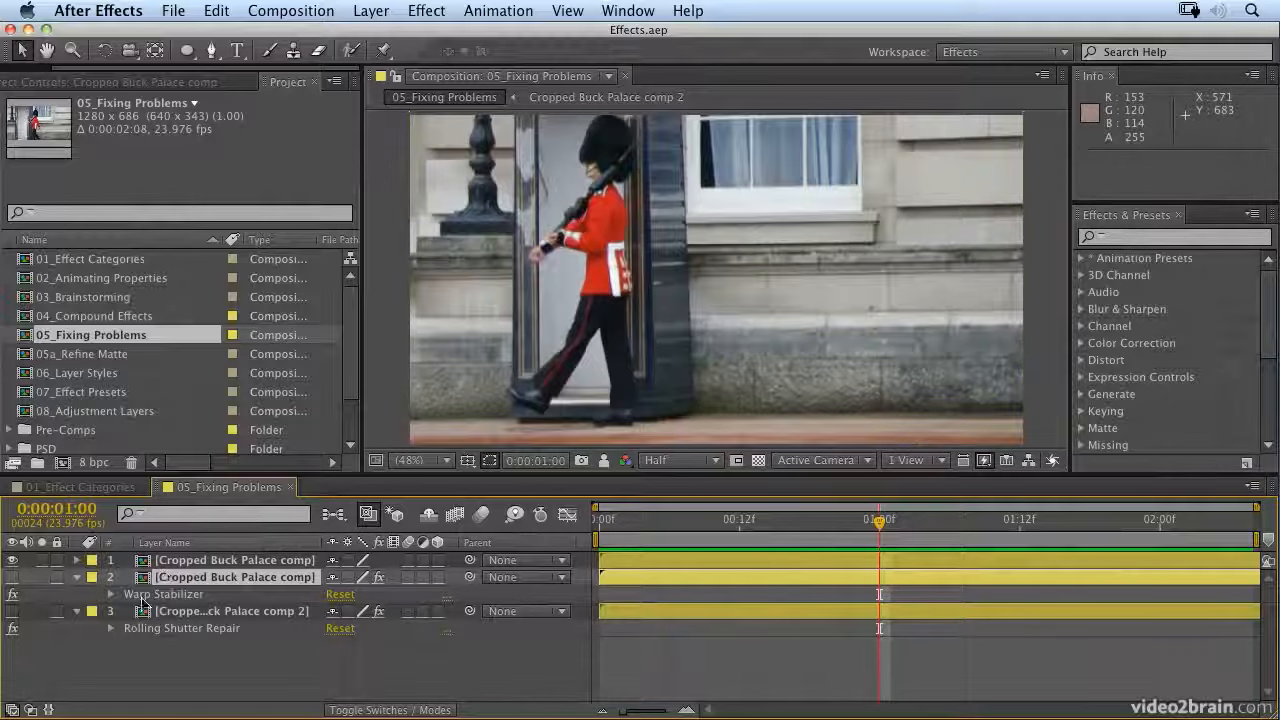
left_click(12, 577)
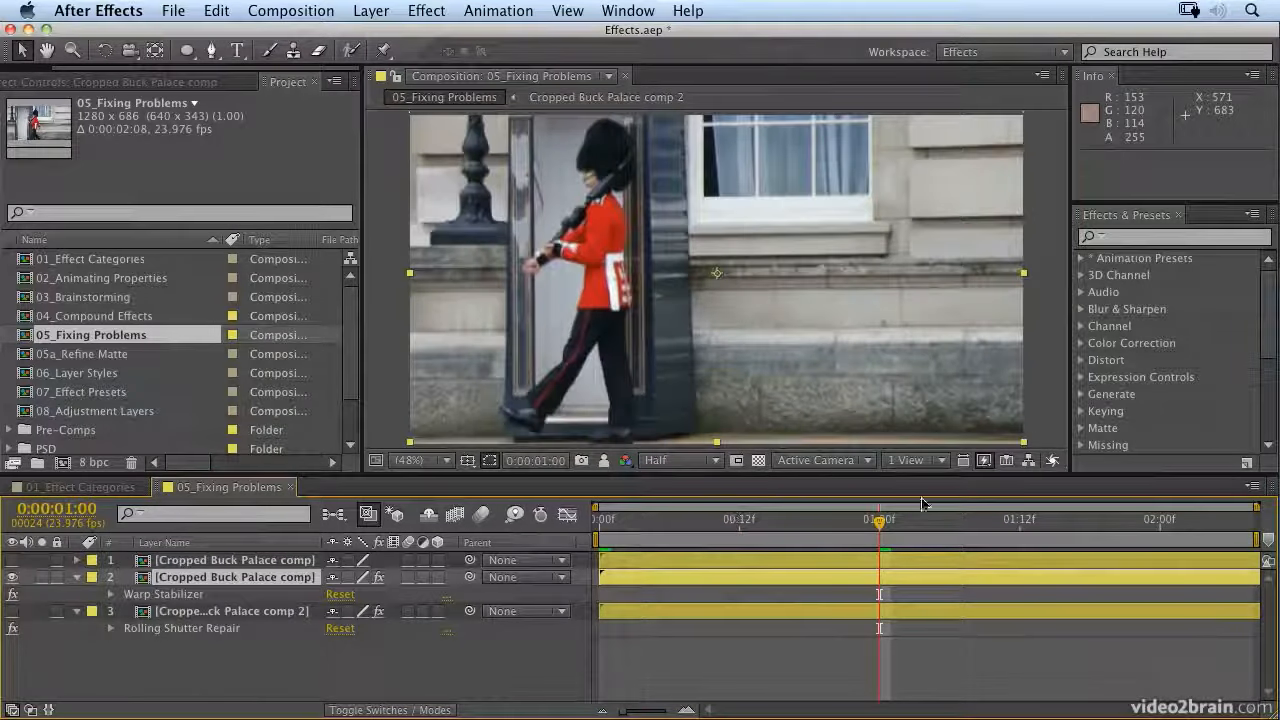
key("KP_0")
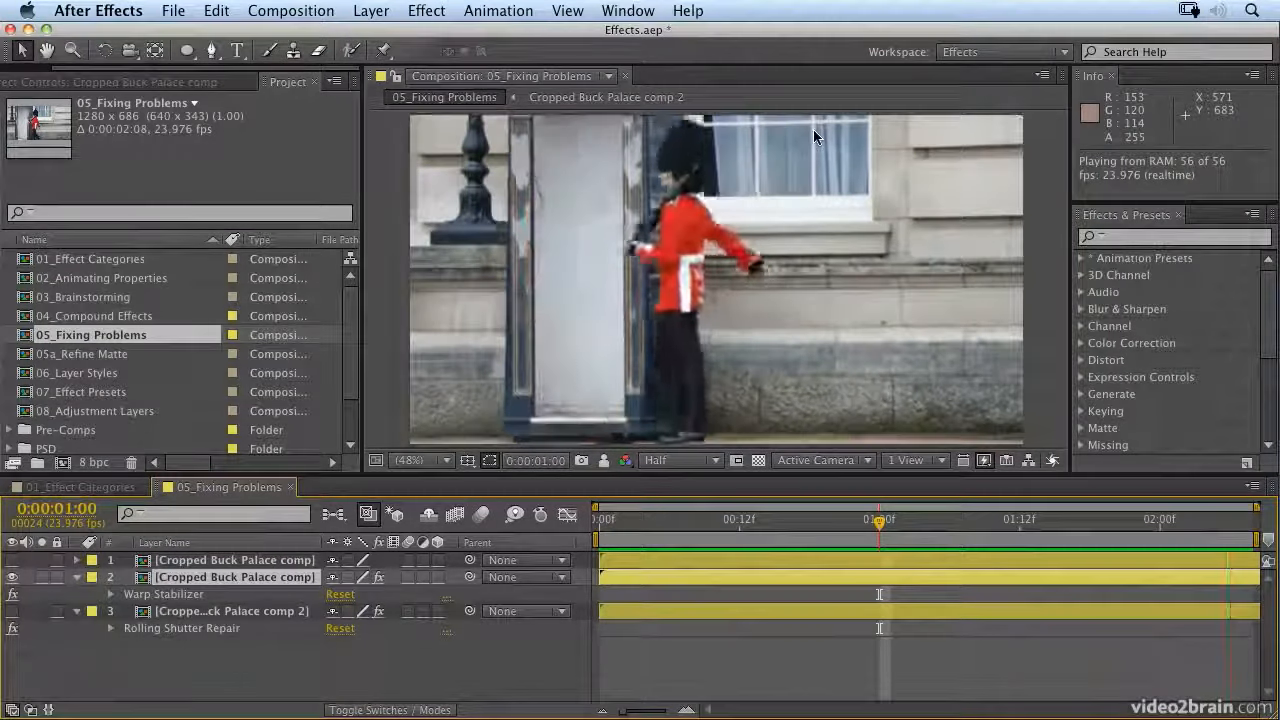
key("space")
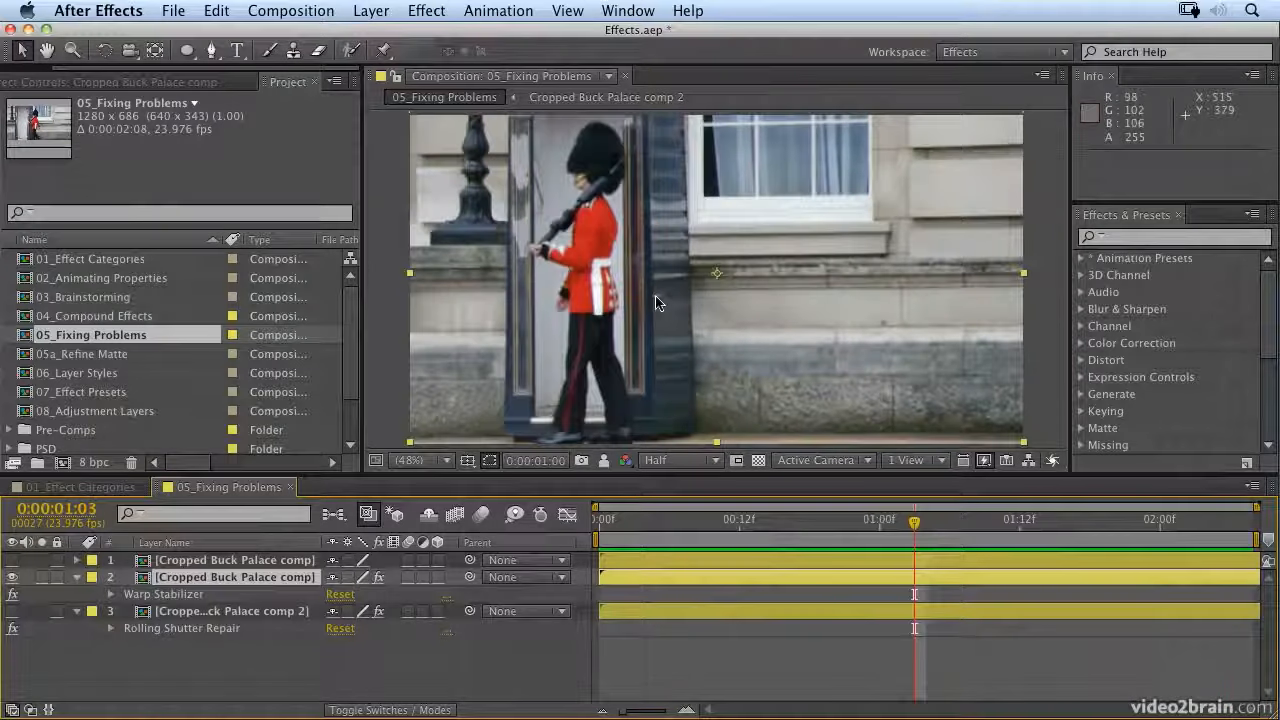
left_click(168, 596)
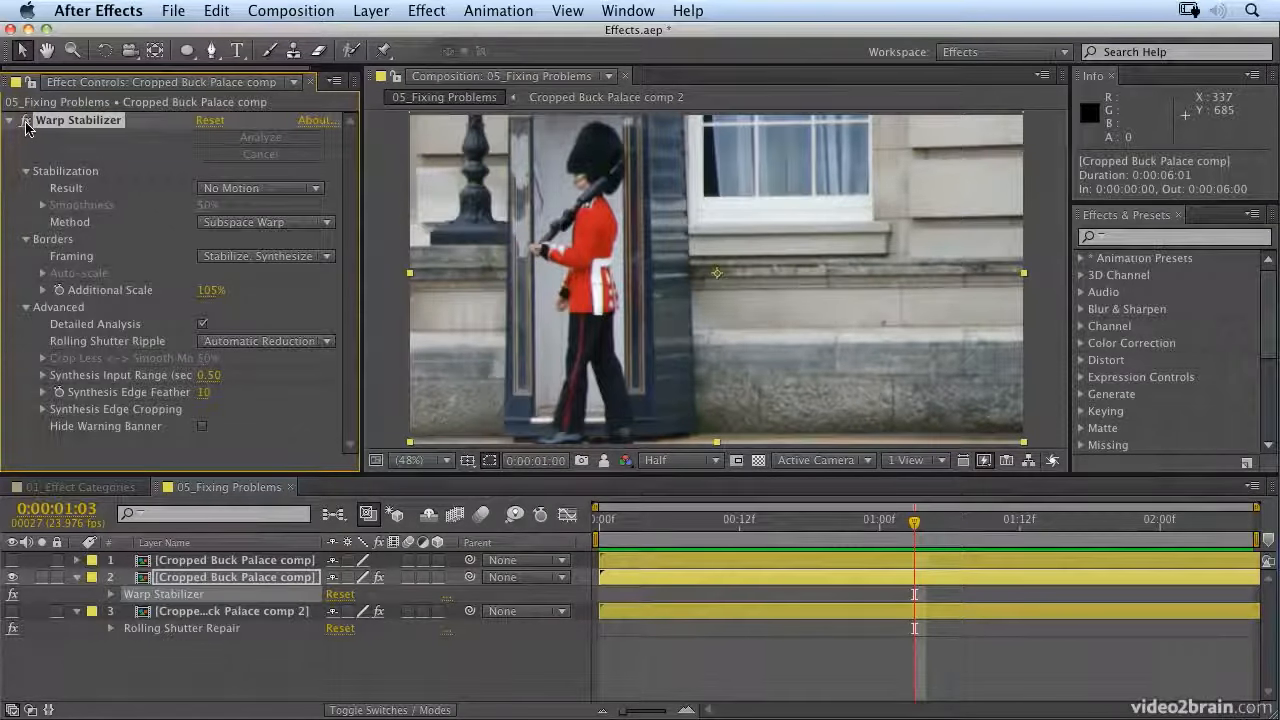
Step: Show only layer 3 with Rolling Shutter Repair, select it, and preview it rendering every other frame
left_click(12, 577)
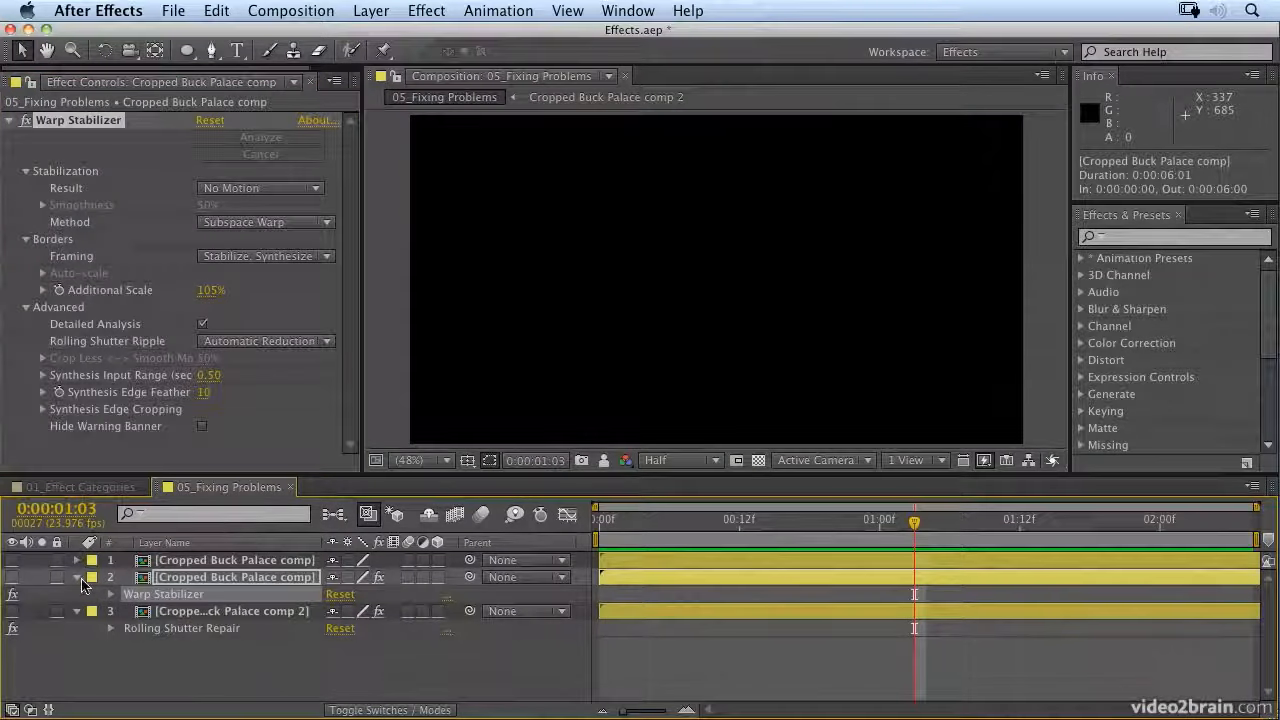
left_click(12, 612)
left_click(181, 614)
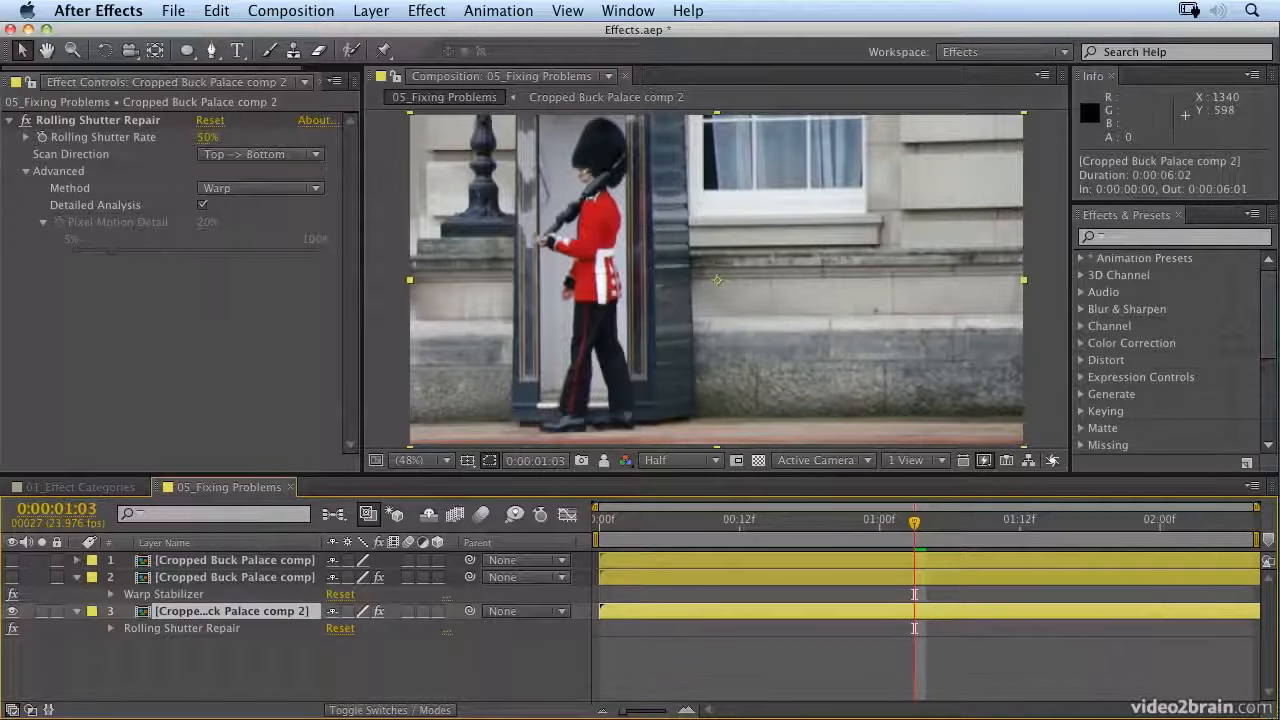
key("shift+KP_0")
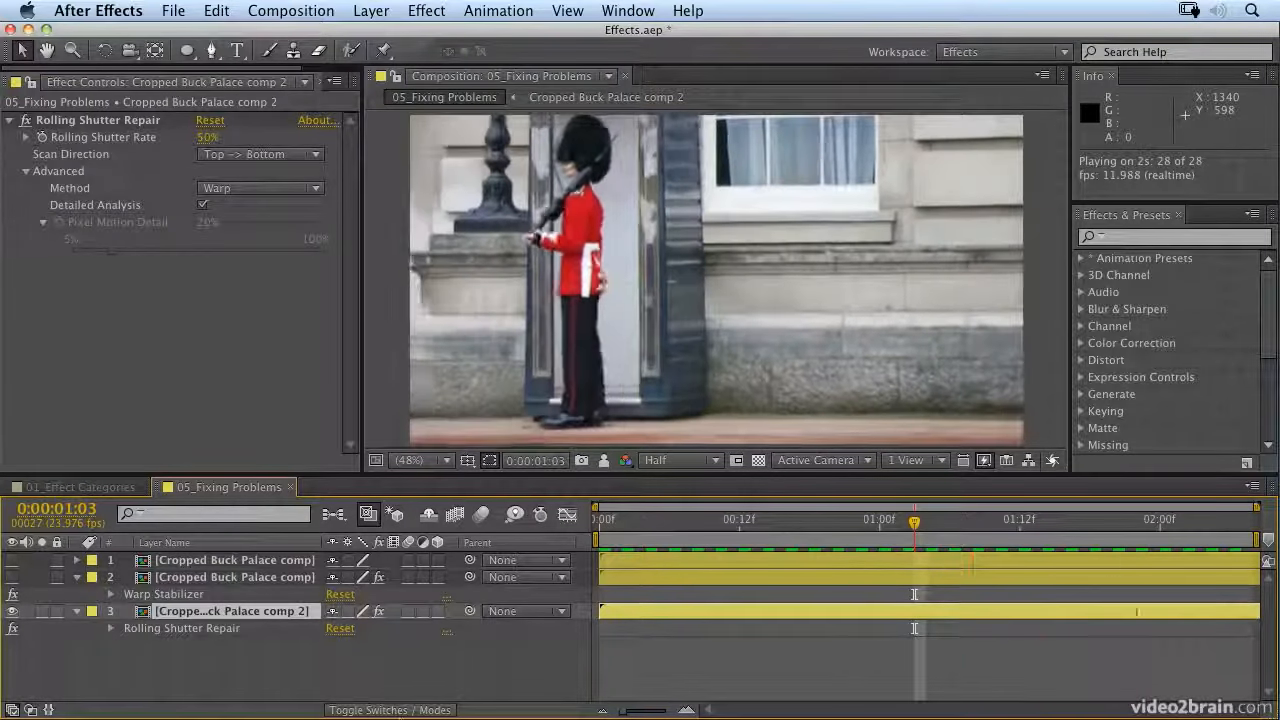
key("space")
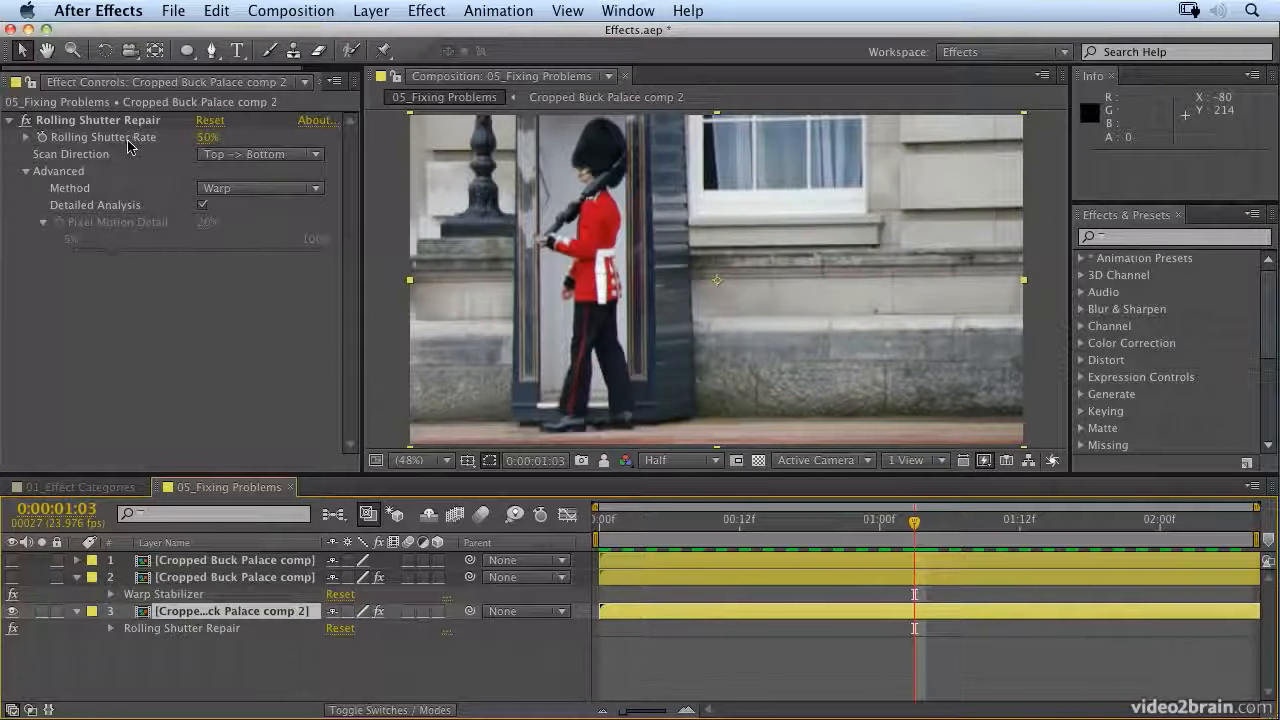
Step: Examine the Scan Direction and Method options of the Rolling Shutter Repair effect, keeping the Warp method
left_click(222, 157)
left_click(75, 183)
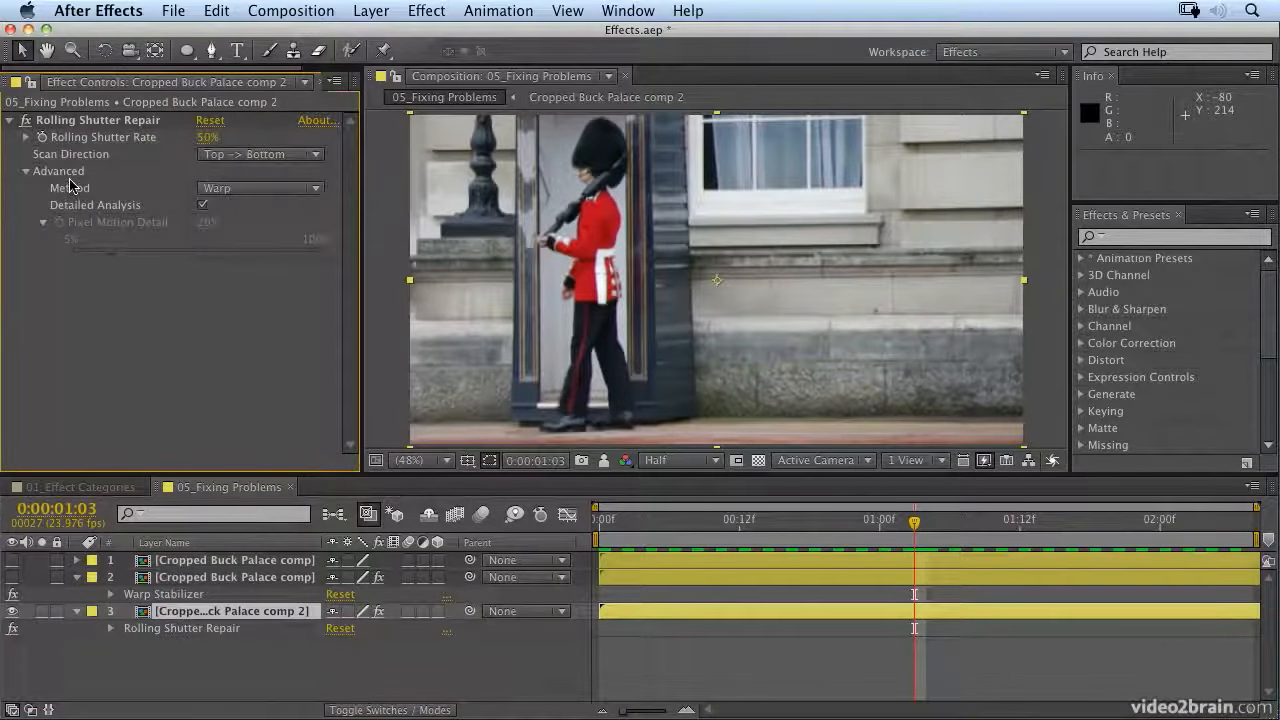
left_click(289, 190)
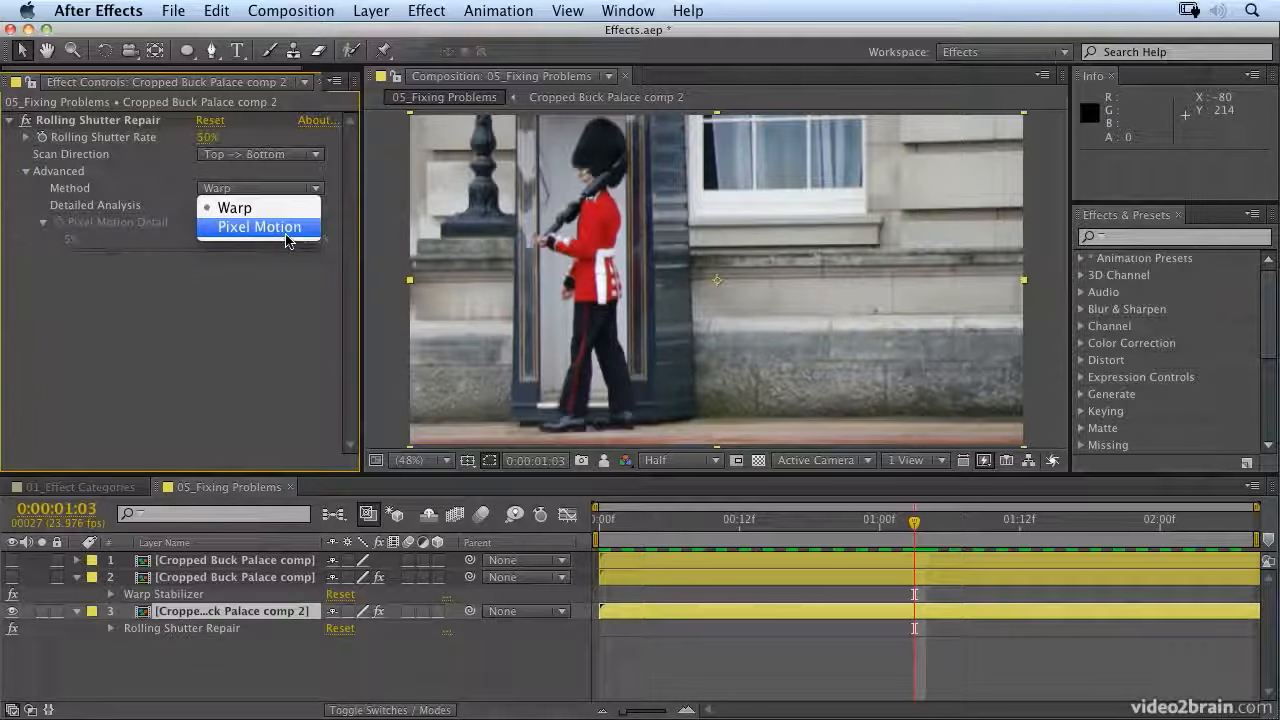
left_click(149, 188)
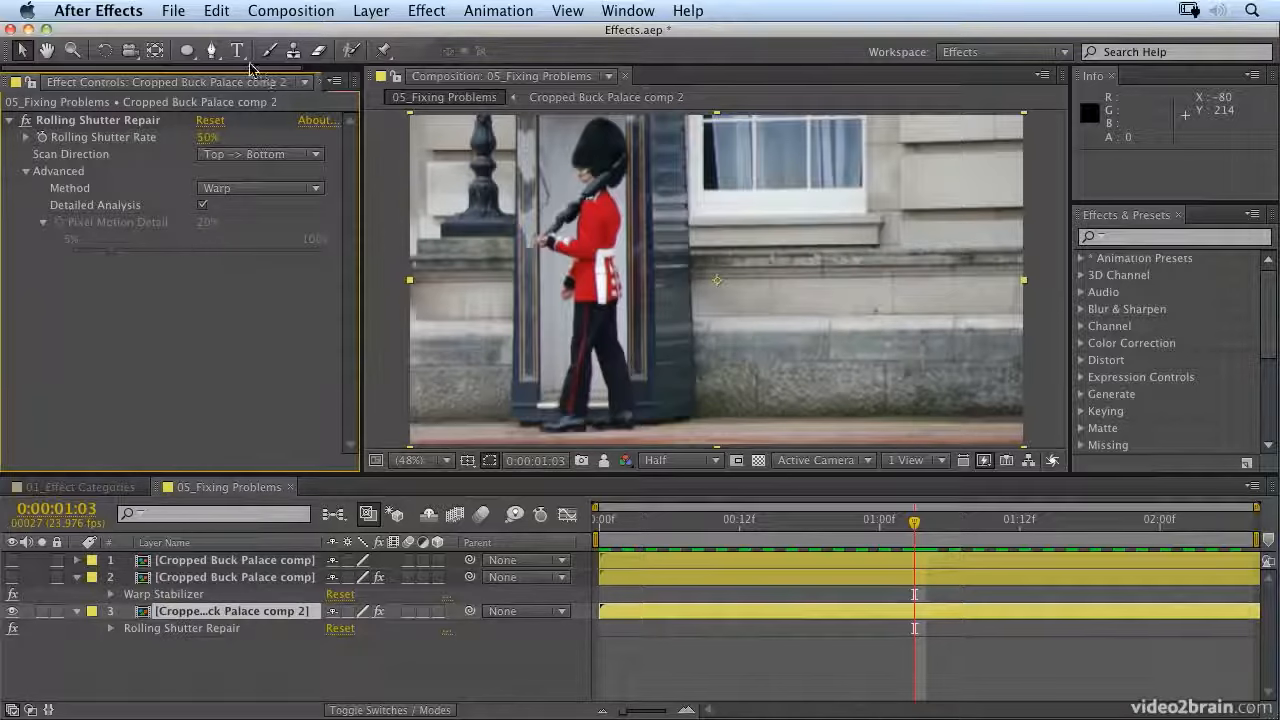
Step: Open the 05a_Refine Matte composition from the project
left_click_drag(180, 68, 310, 88)
left_click(308, 88)
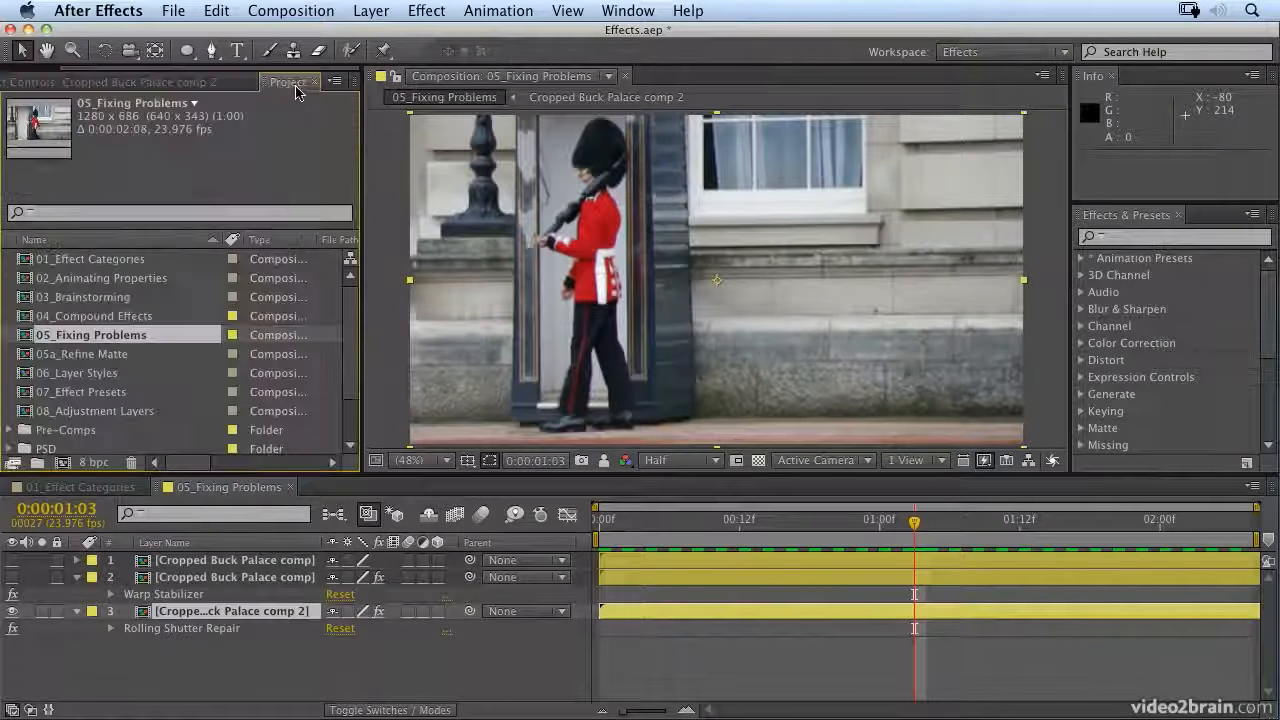
double_click(24, 356)
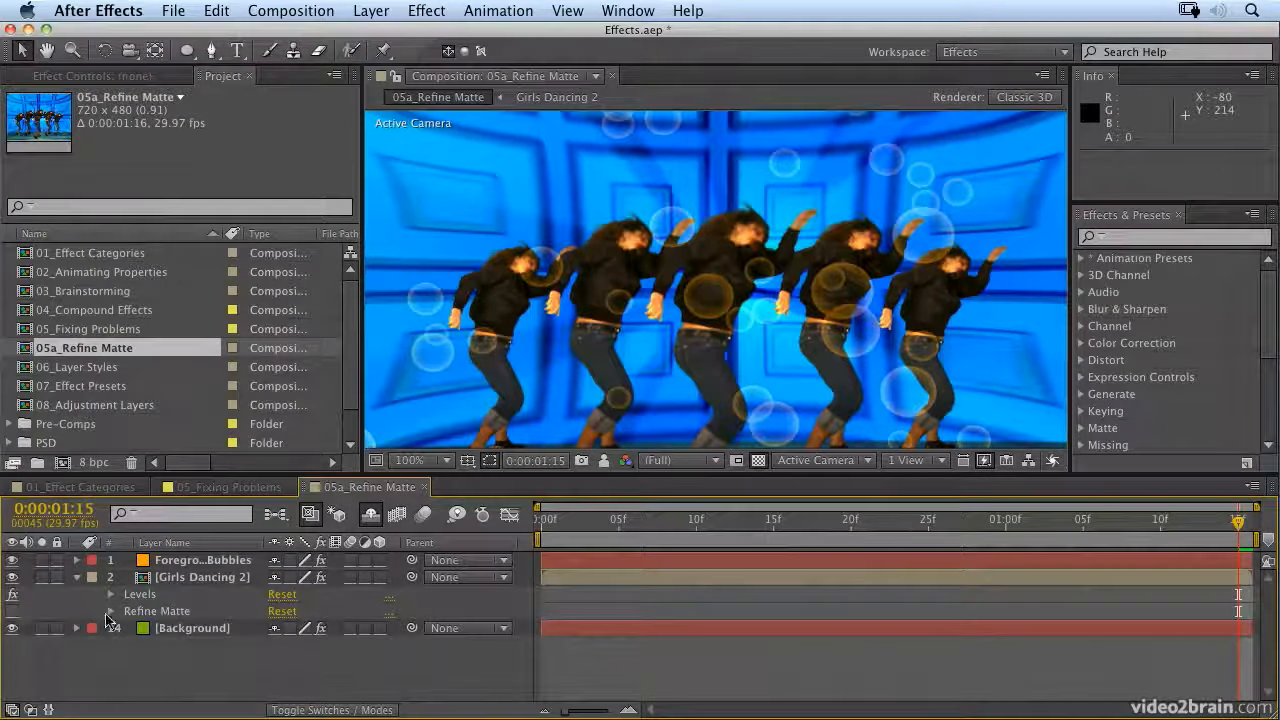
Step: Compare the Girls Dancing 2 layer with Refine Matte off and on, and open the enabled effect's settings
left_click(140, 614)
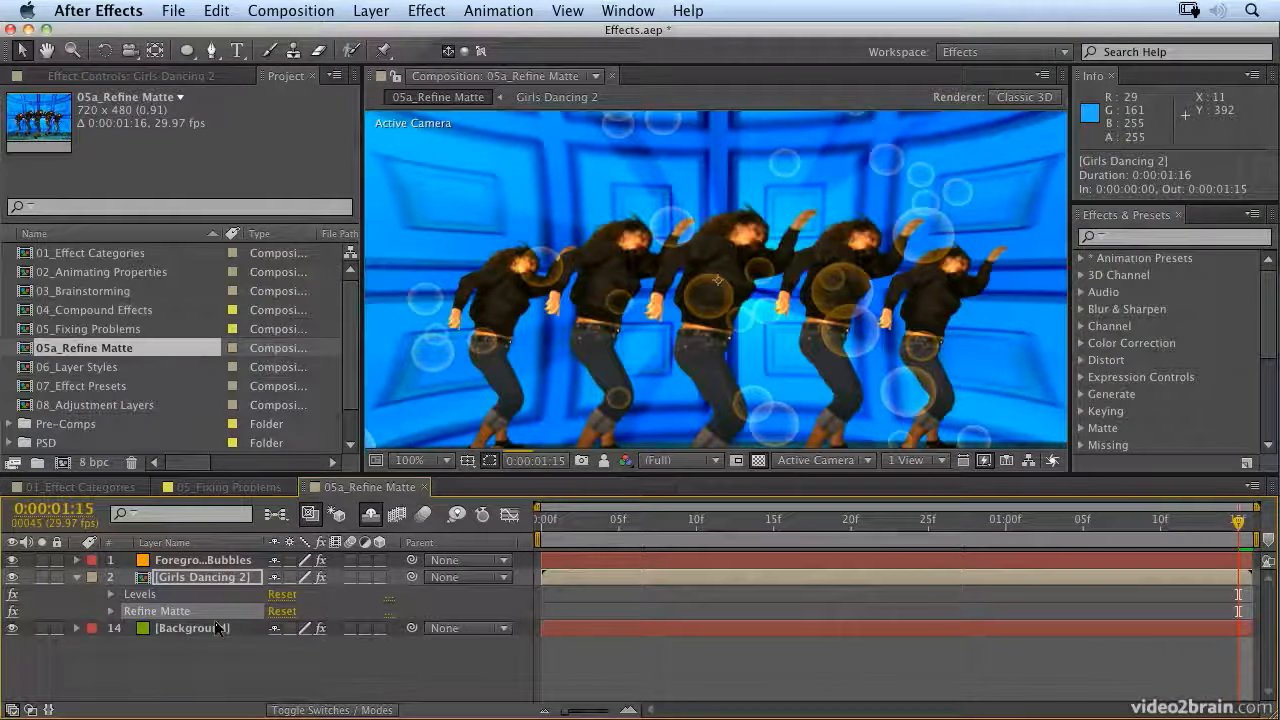
left_click(12, 611)
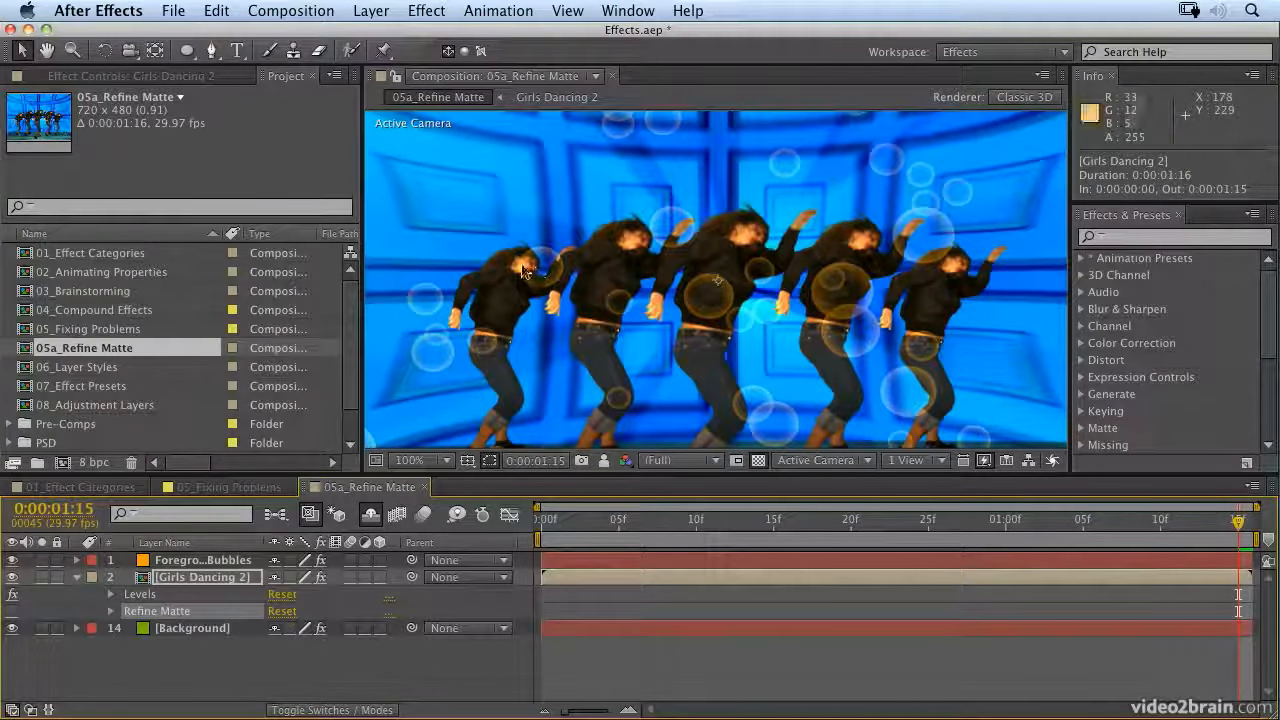
left_click(12, 611)
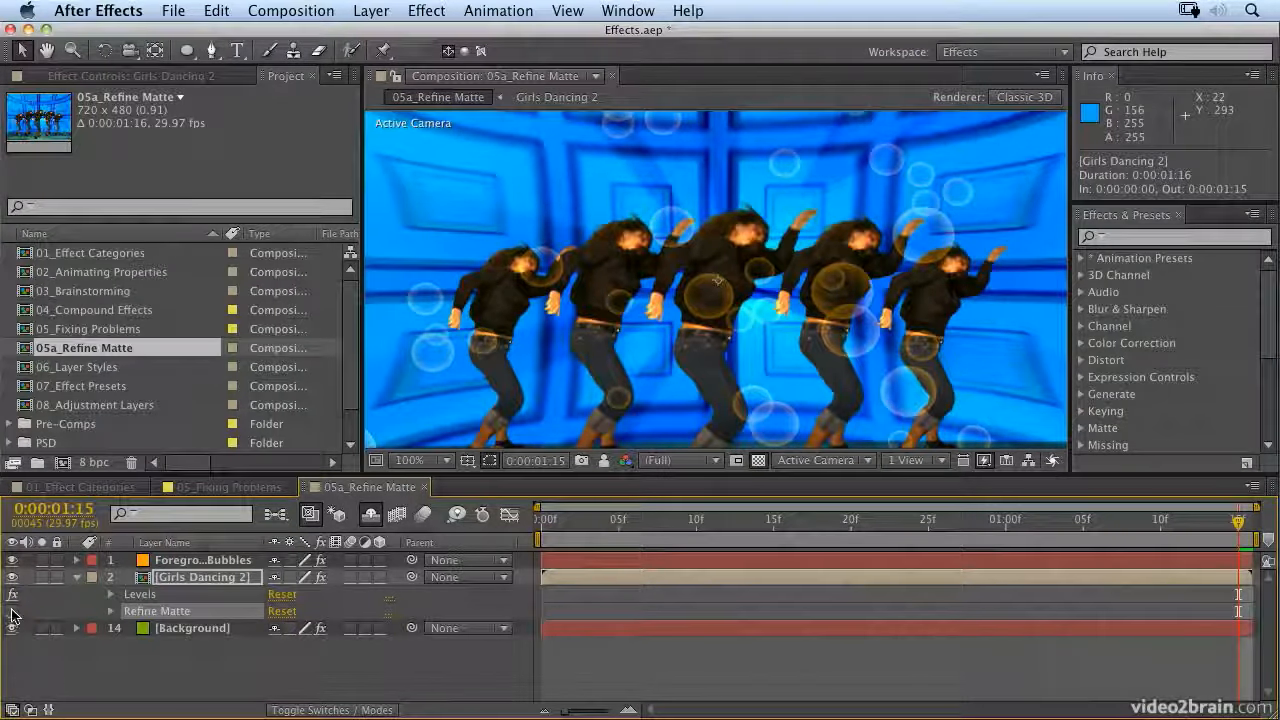
double_click(160, 611)
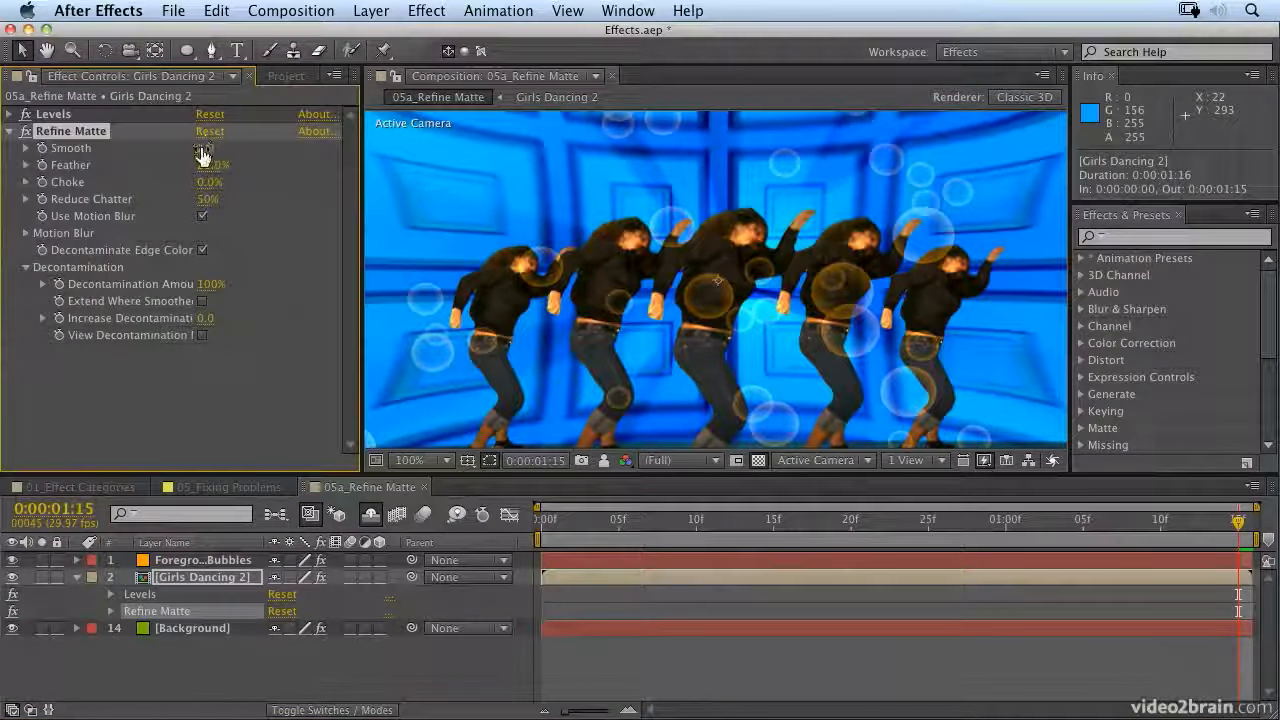
Step: Set the Refine Matte effect's Smooth to 0 and its Feather to 0%
type("2")
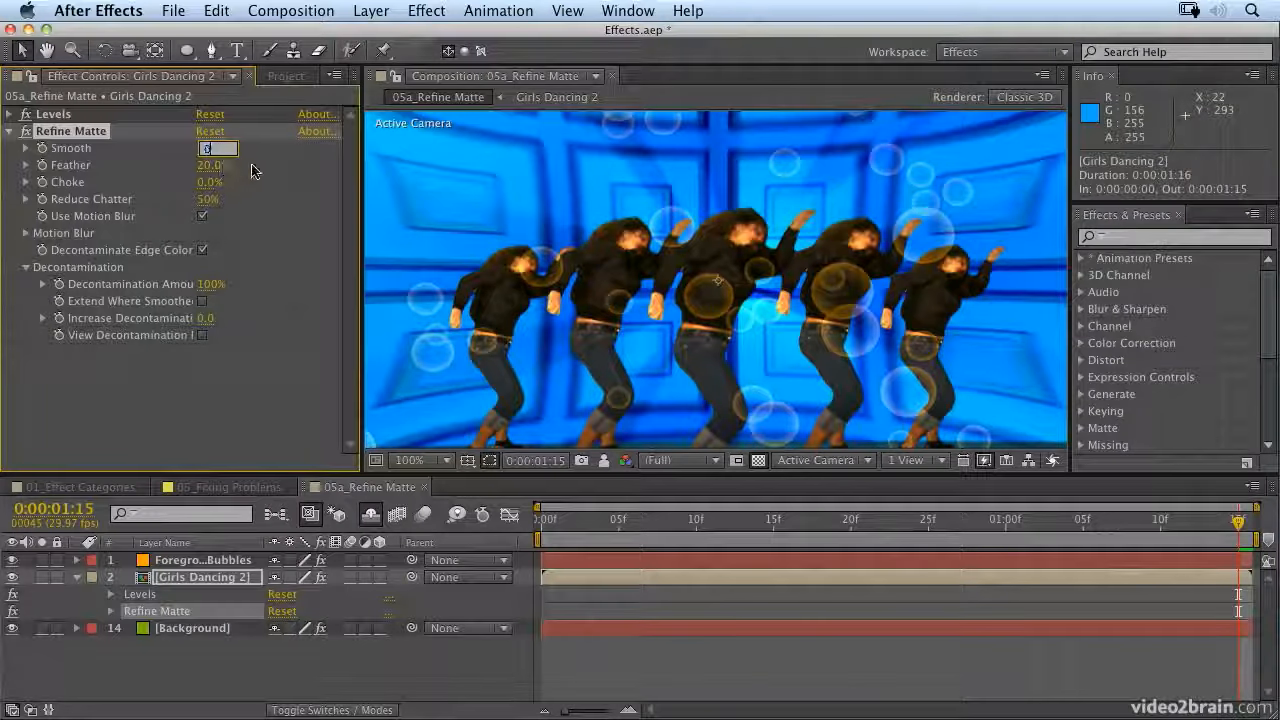
key("Tab")
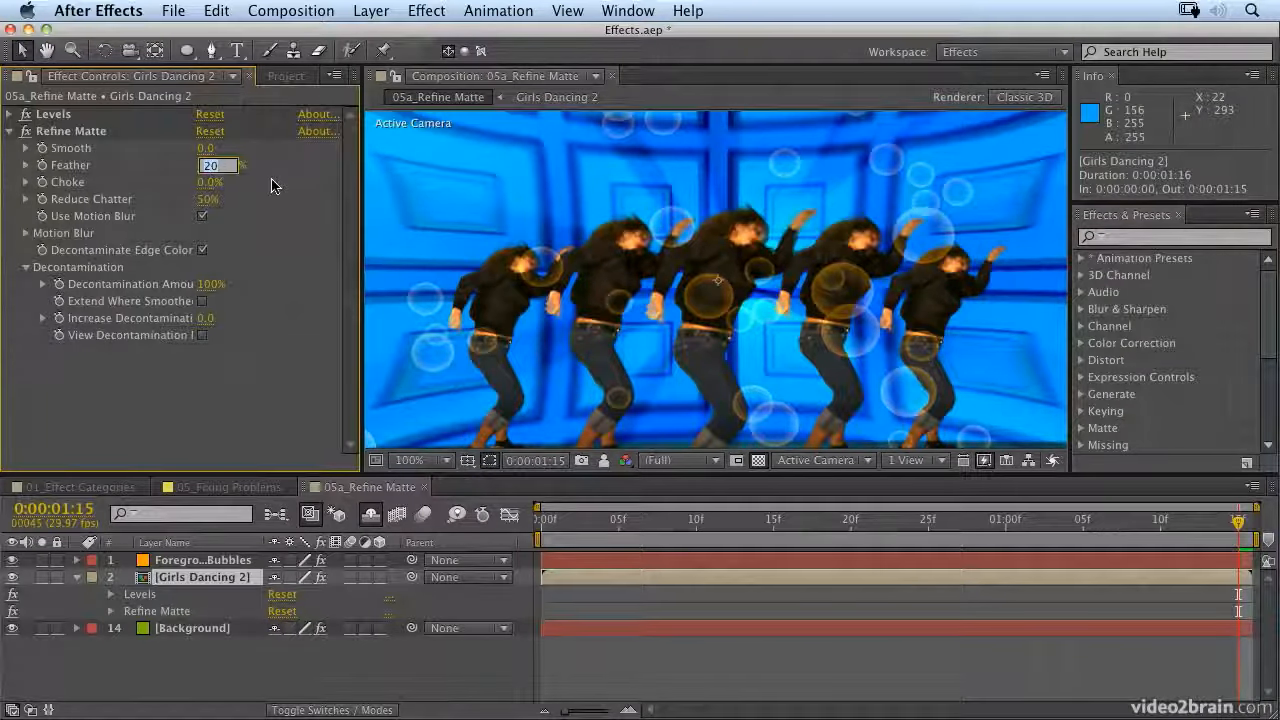
type("0")
key("Return")
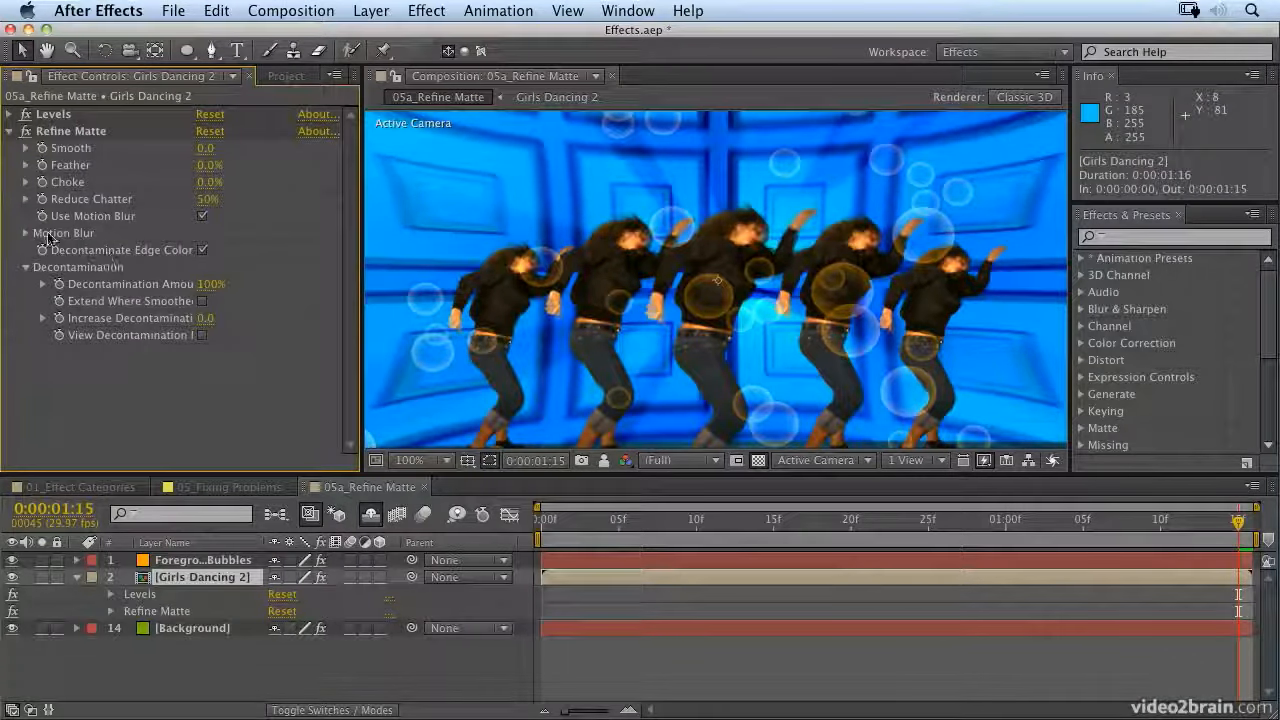
Step: Try a Refine Matte motion blur Shutter Angle of 360, and raise it to 720 with Higher Quality enabled
left_click(26, 233)
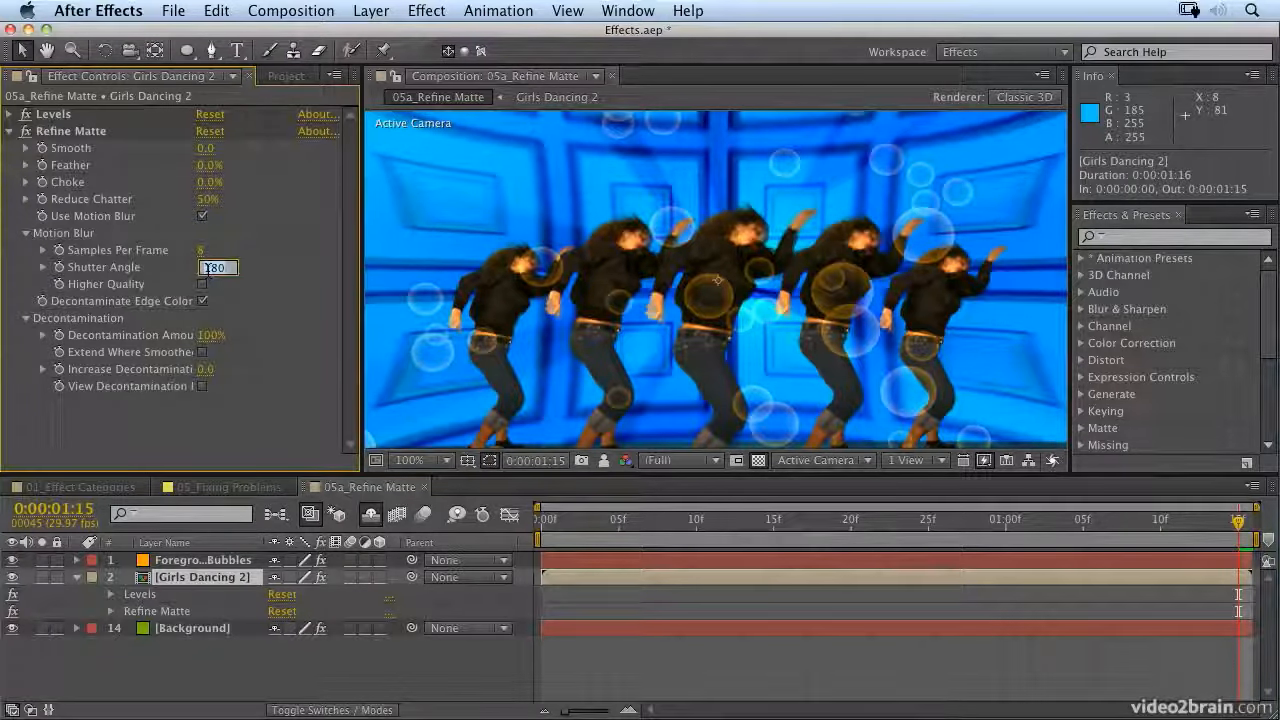
key("Return")
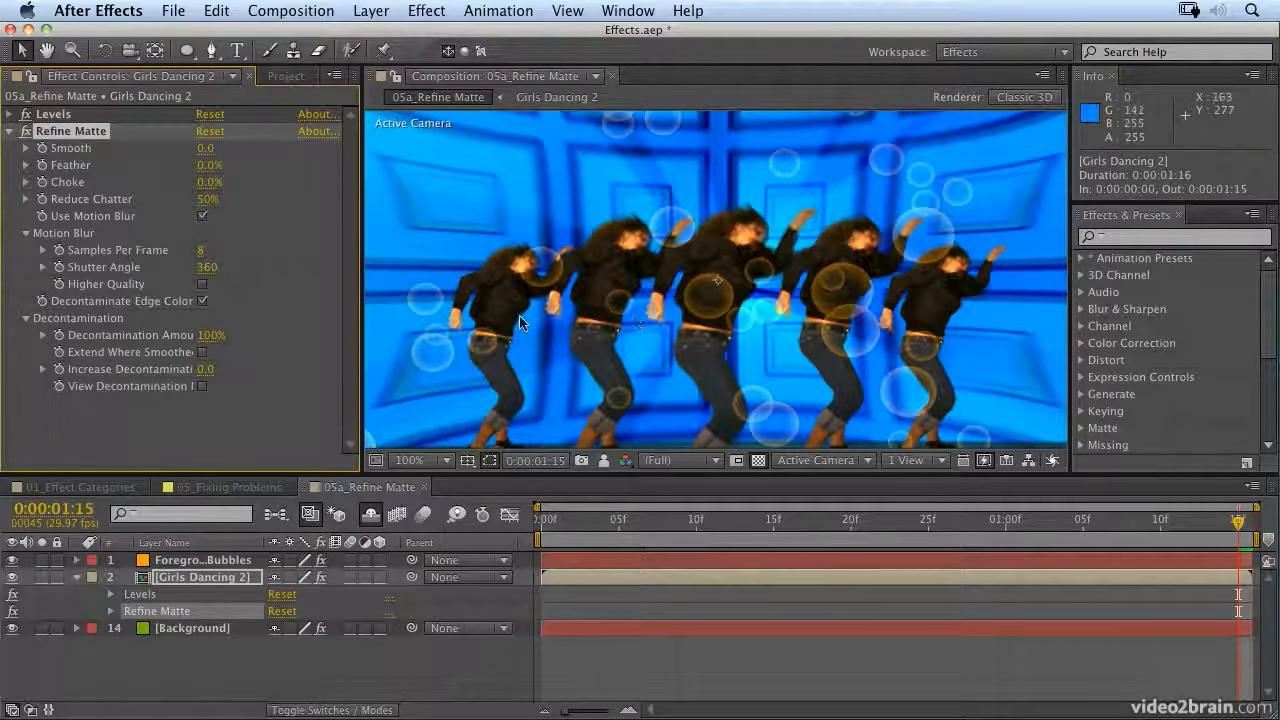
left_click(212, 268)
type("0")
key("Return")
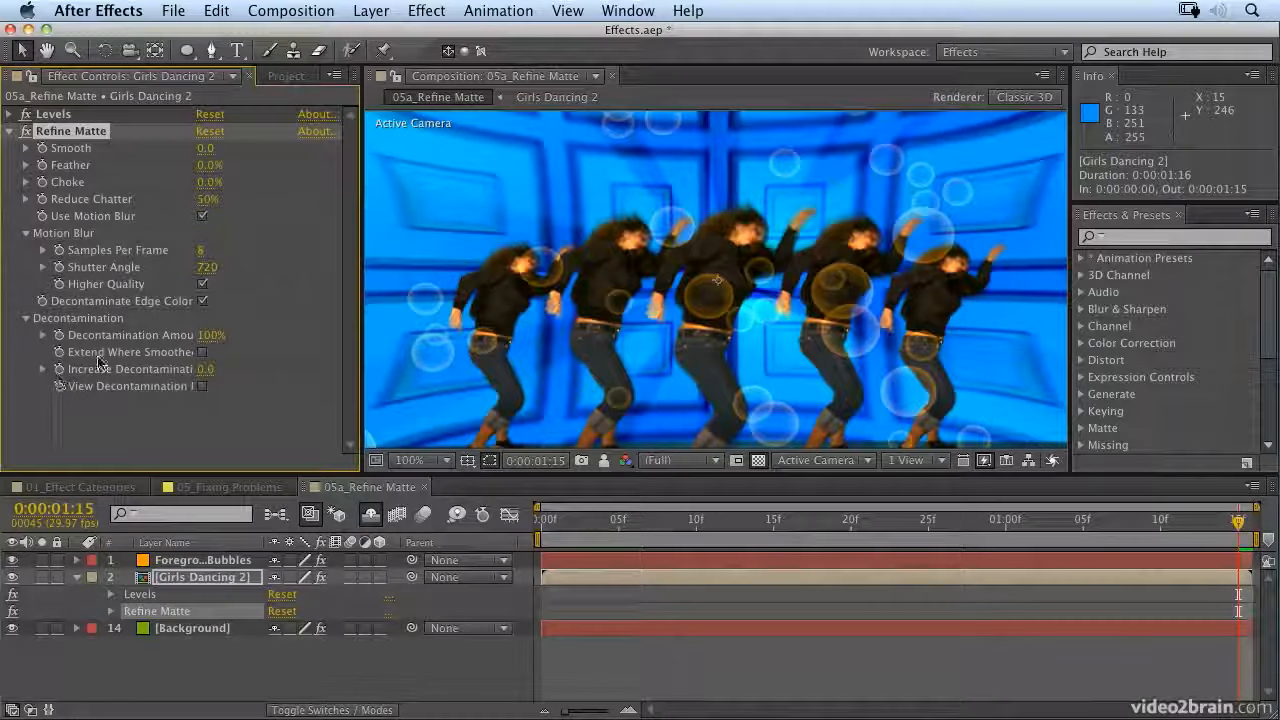
Step: Set the Refine Matte effect's Feather to 5%
left_click(208, 166)
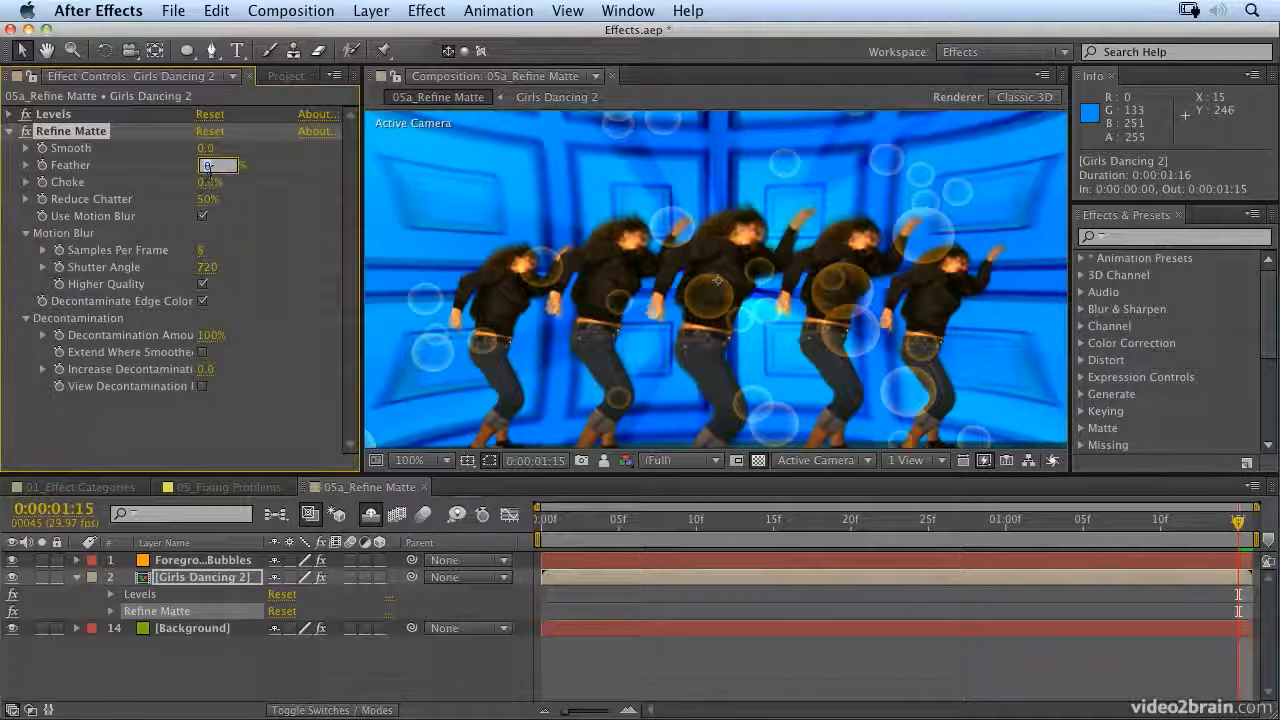
type("5")
key("Return")
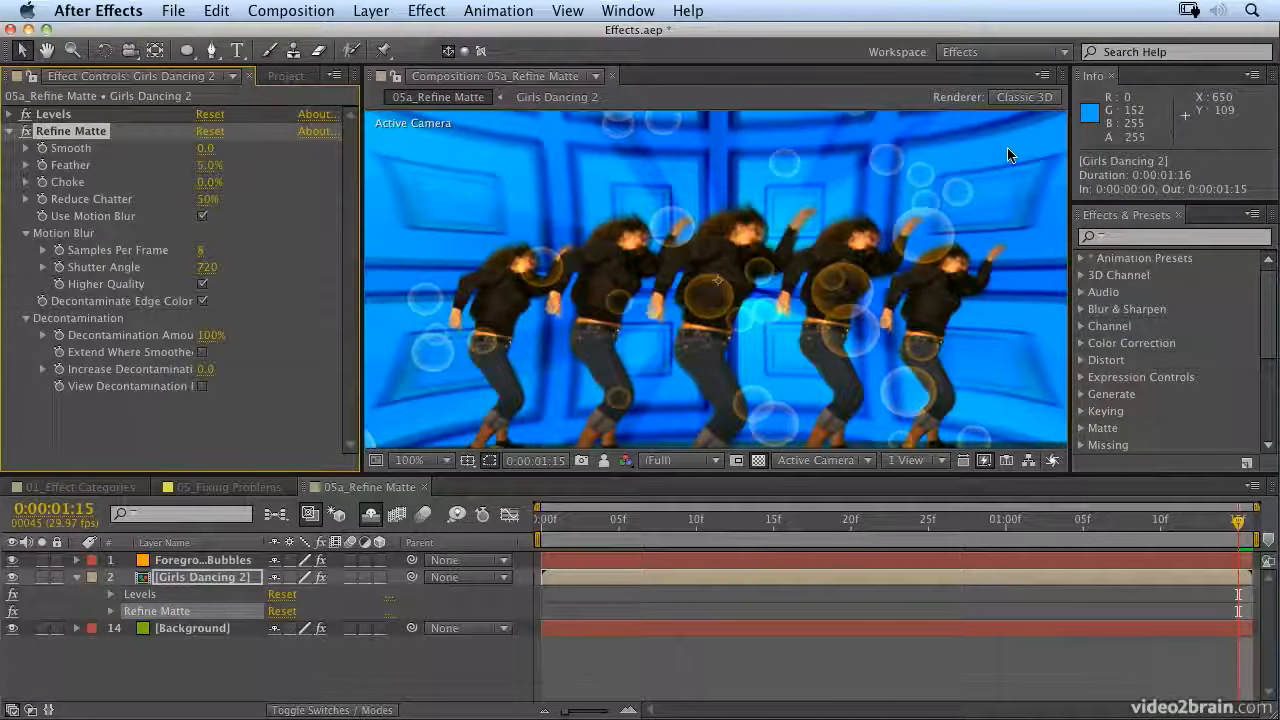
Step: Run a RAM preview of the dancers with the Refine Matte motion blur applied
key("KP_0")
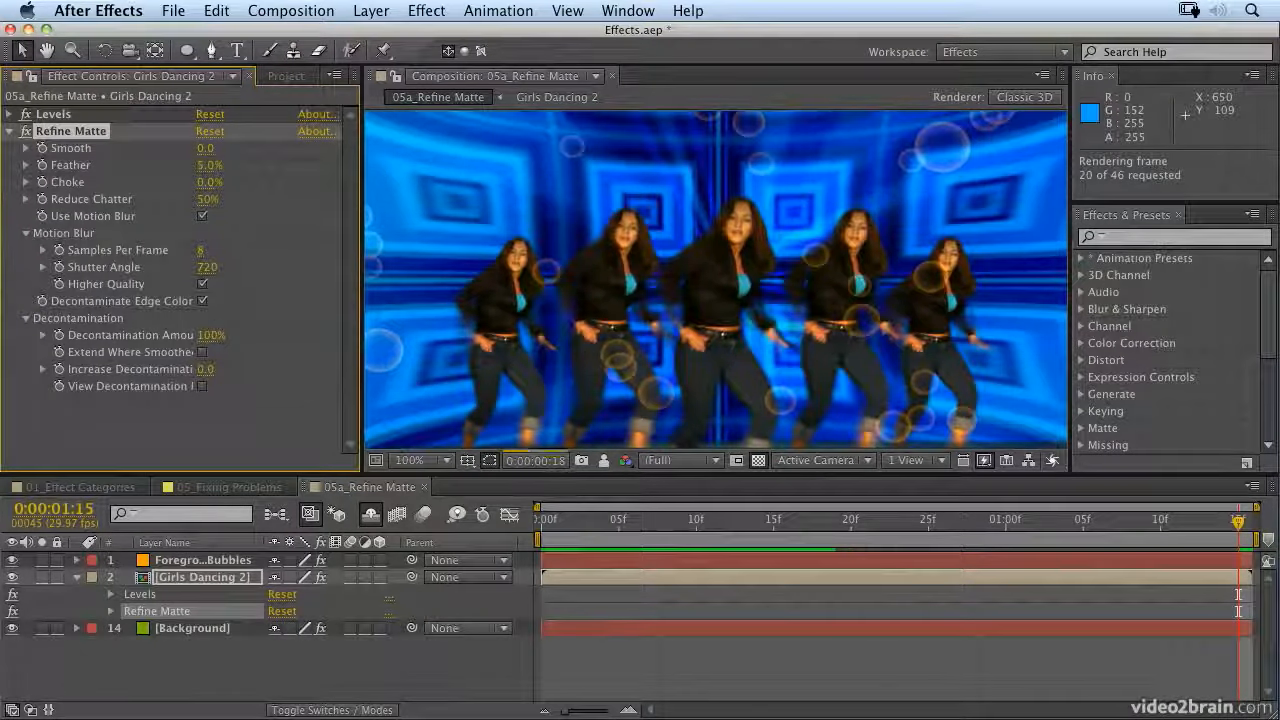
key("space")
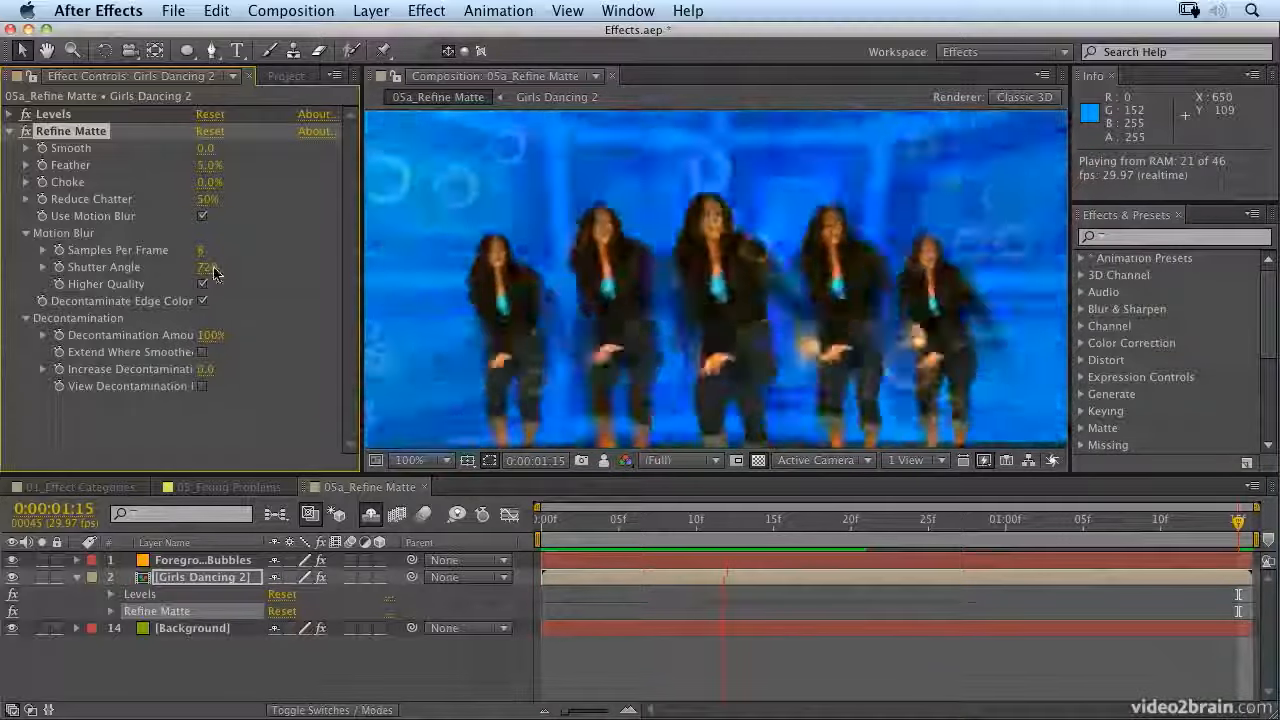
key("space")
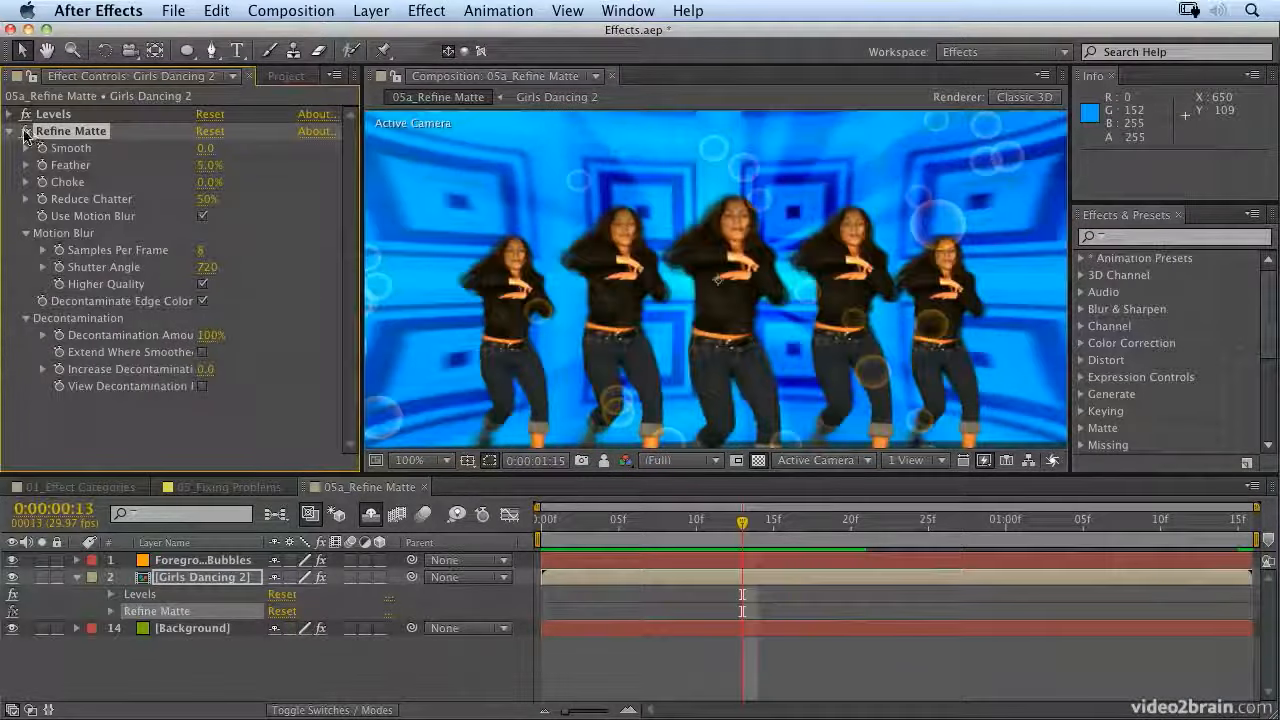
Step: Preview the dancers with Refine Matte disabled, and again with the effect re-enabled
key("KP_0")
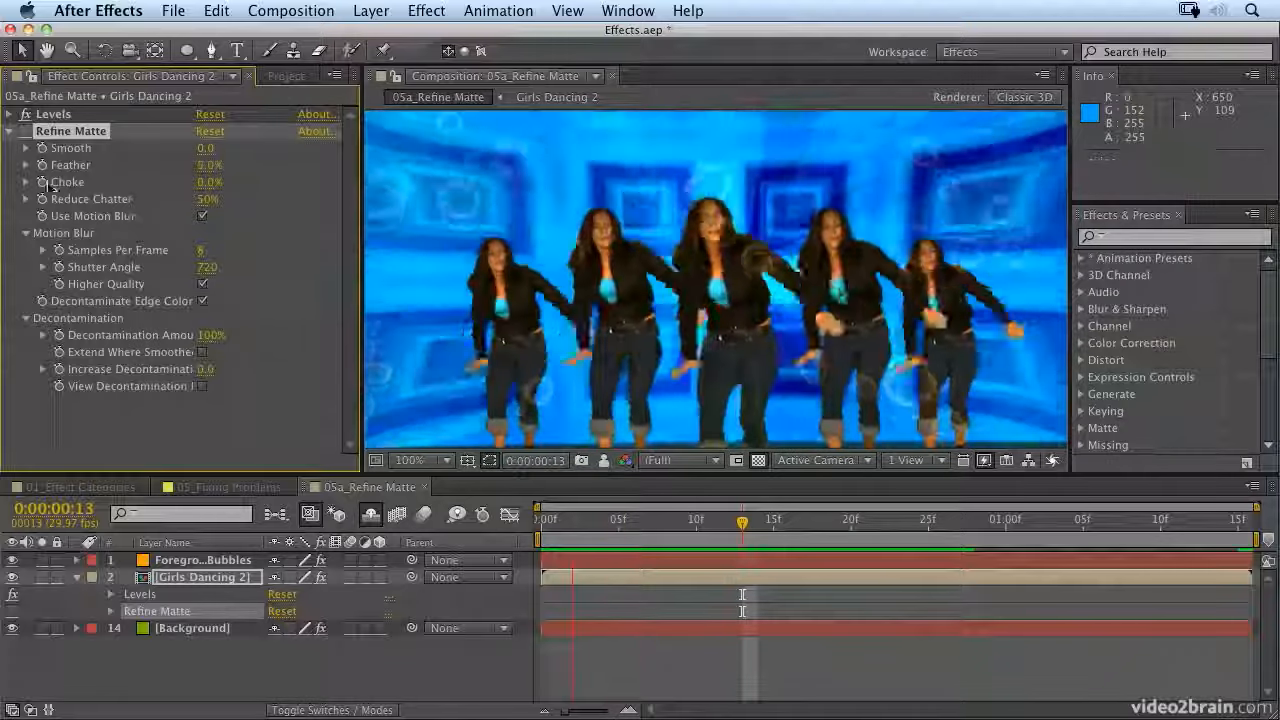
key("space")
left_click(26, 131)
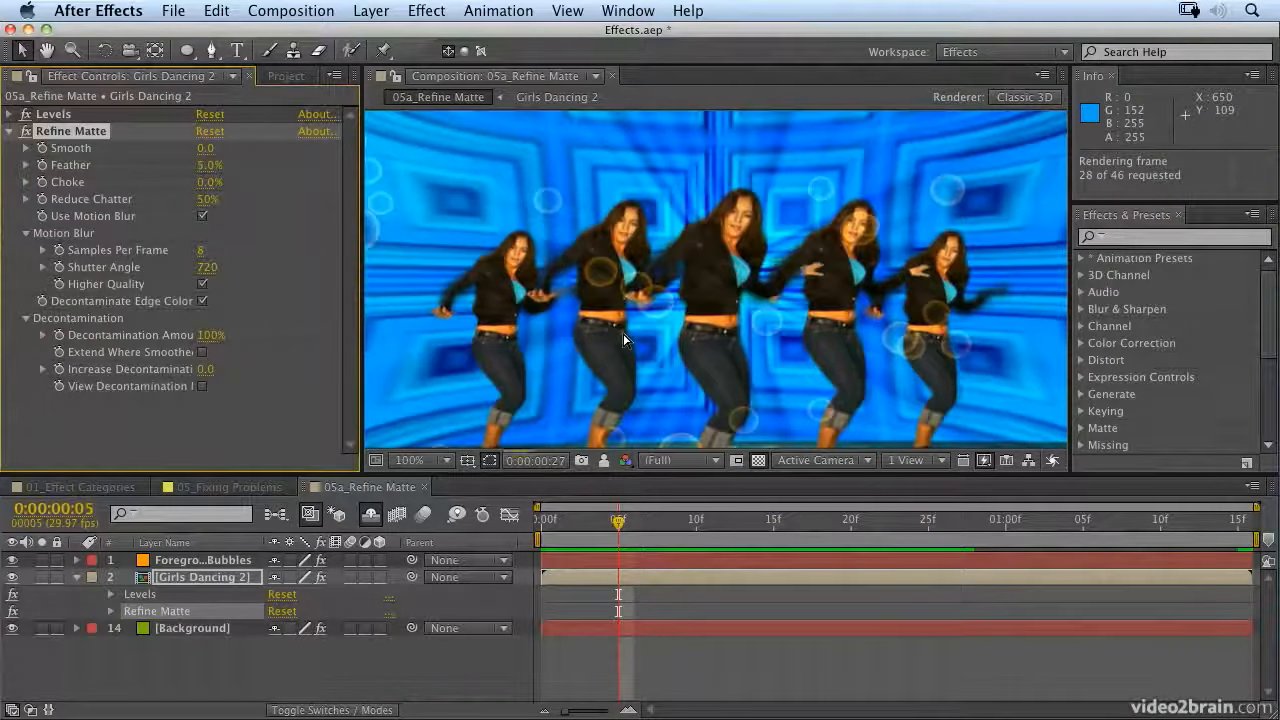
key("space")
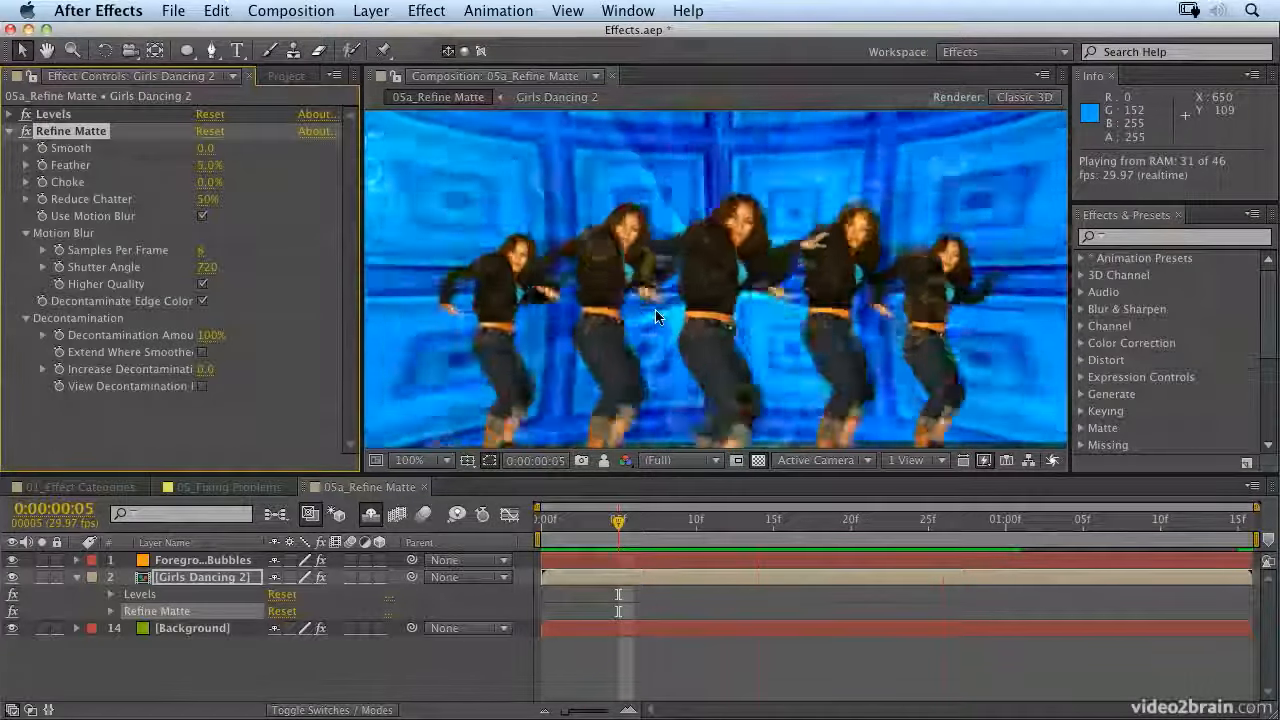
key("space")
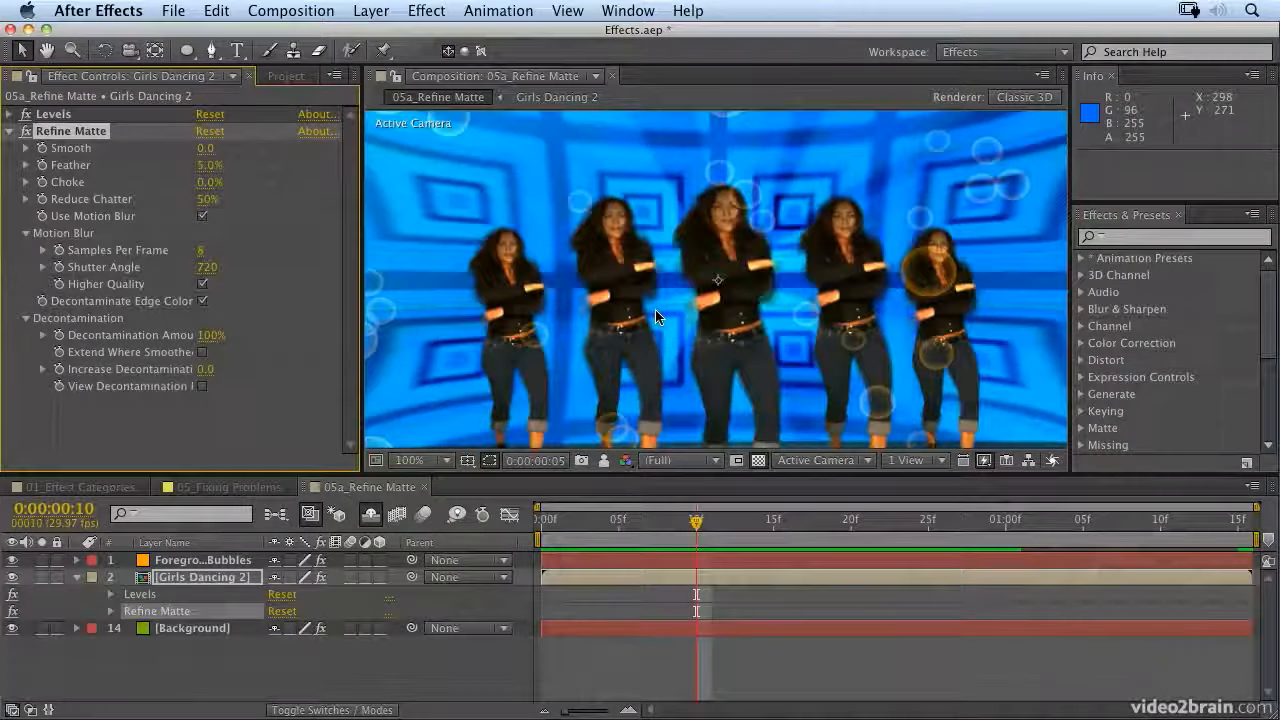